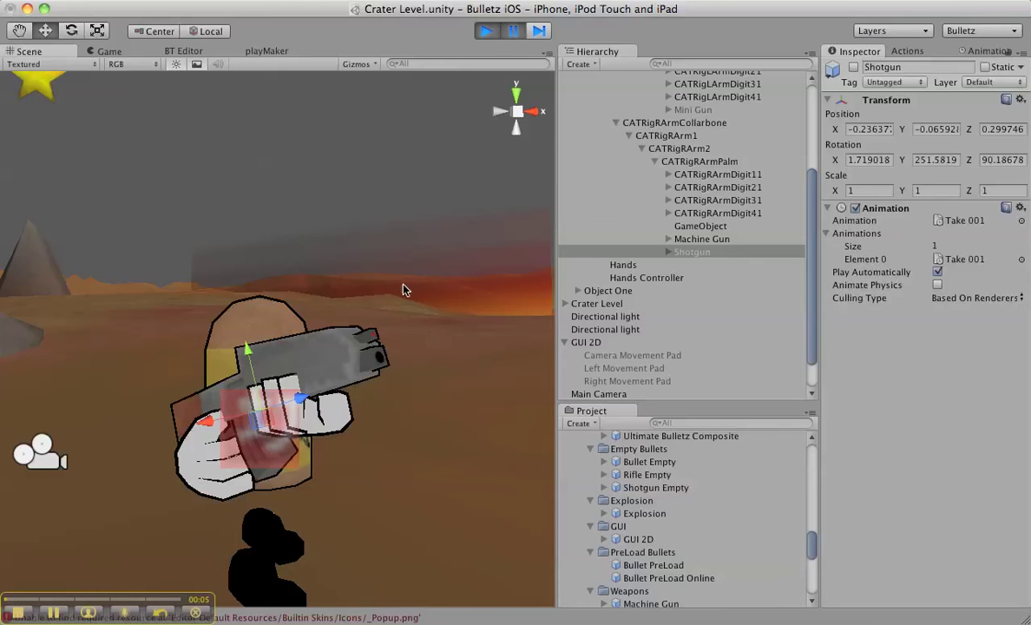
Orbit the armed character, then select Bullet, CATRigLArmCollarbone, and the rows Bullet through Object One.
{"action": "mouse_move", "coordinate": [447, 294]}
{"action": "left_mouse_down", "text": "alt"}
{"action": "mouse_move", "coordinate": [124, 373]}
{"action": "mouse_move", "coordinate": [4, 371]}
{"action": "mouse_move", "coordinate": [862, 328]}
{"action": "left_mouse_up", "text": "alt"}
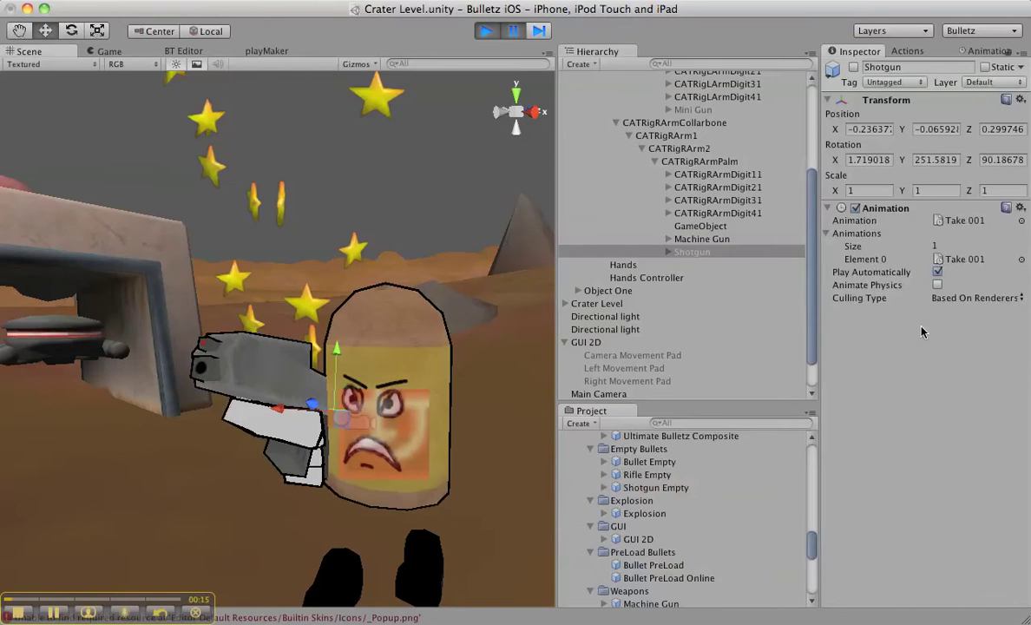
{"action": "scroll", "coordinate": [708, 134], "scroll_direction": "up", "scroll_amount": 5}
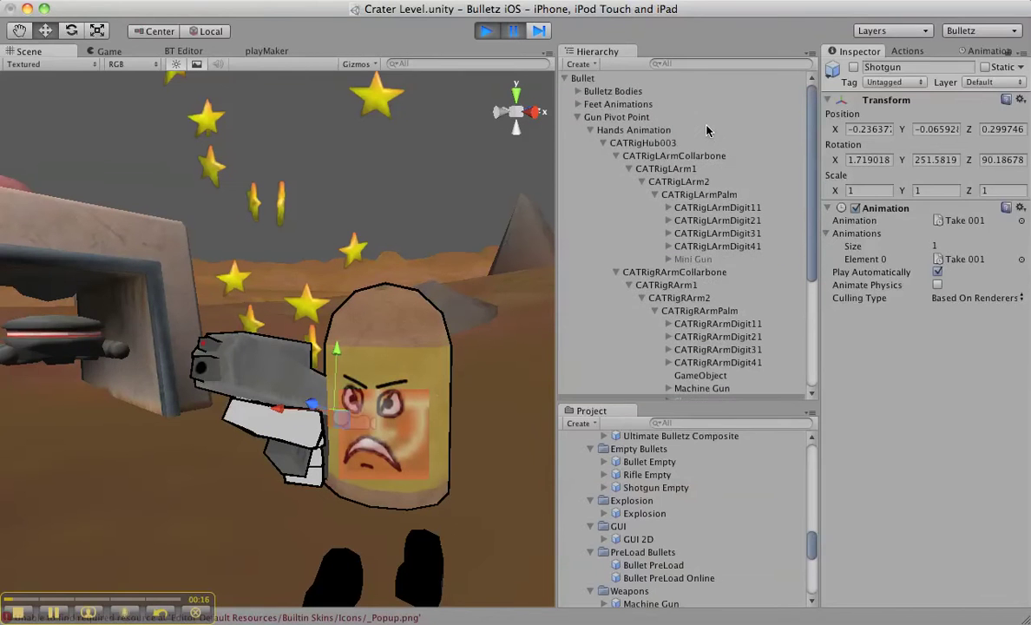
{"action": "left_click", "coordinate": [613, 78]}
{"action": "left_click", "coordinate": [669, 156]}
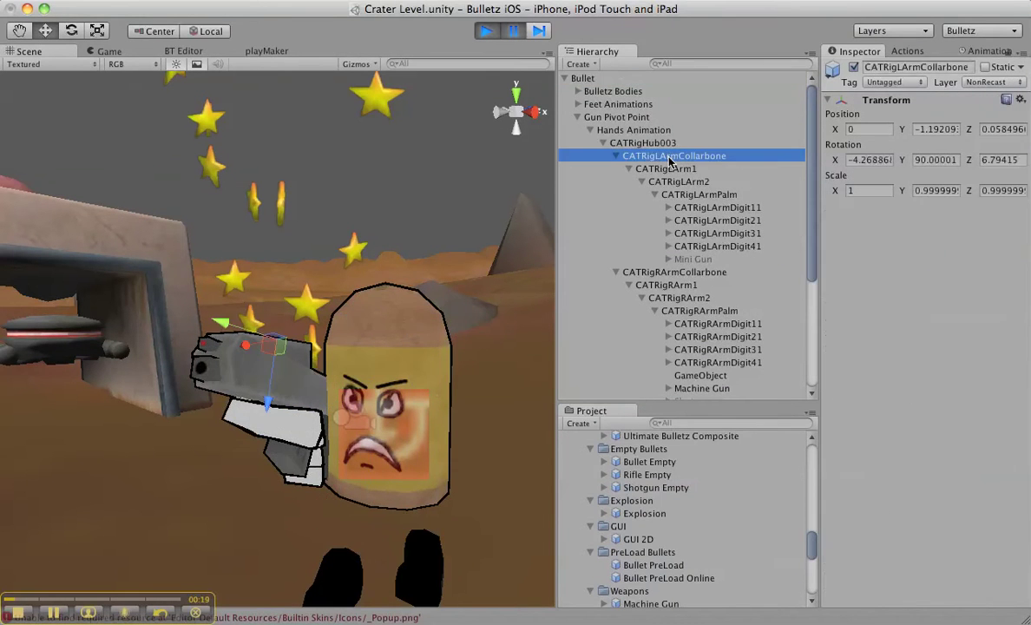
{"action": "left_click", "coordinate": [617, 79]}
{"action": "scroll", "coordinate": [618, 143], "scroll_direction": "down", "scroll_amount": 4}
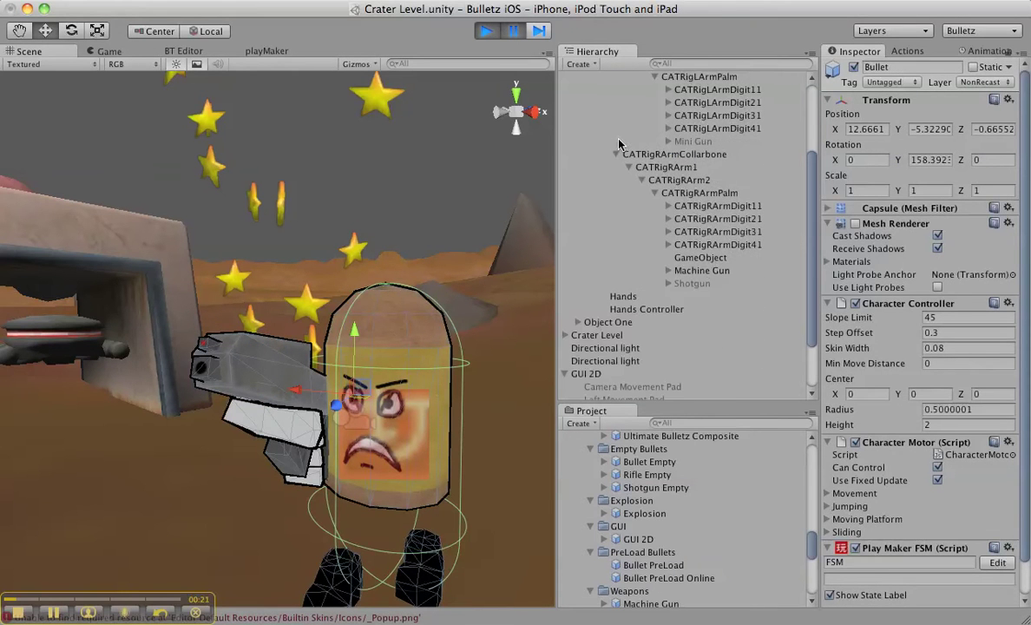
{"action": "left_click", "coordinate": [618, 326], "text": "shift"}
{"action": "scroll", "coordinate": [618, 327], "scroll_direction": "up", "scroll_amount": 4}
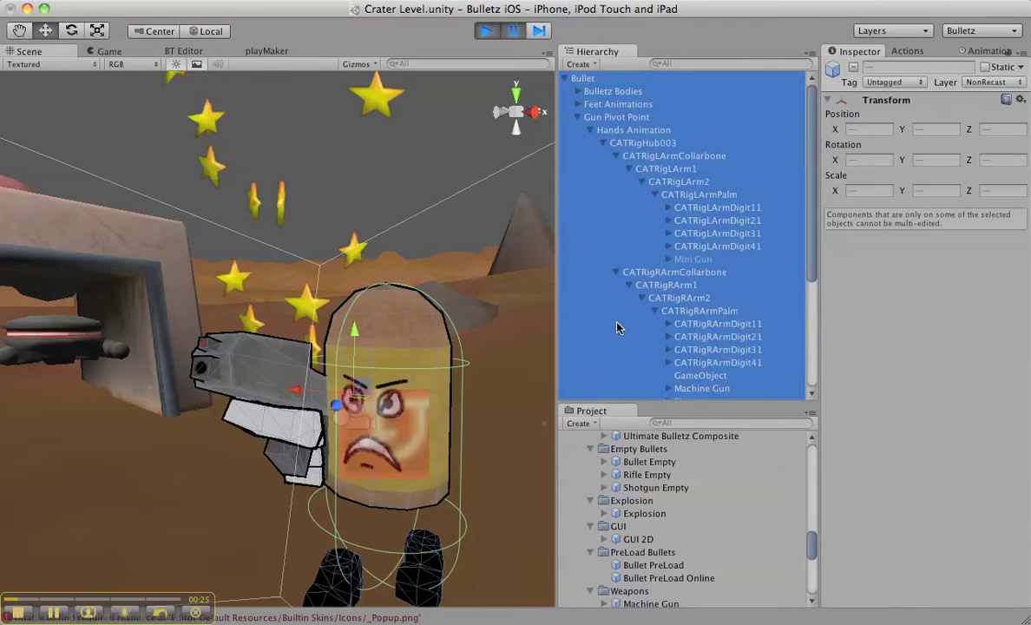
{"action": "scroll", "coordinate": [687, 170], "scroll_direction": "down", "scroll_amount": 6}
{"action": "scroll", "coordinate": [687, 169], "scroll_direction": "down", "scroll_amount": 1}
{"action": "scroll", "coordinate": [687, 169], "scroll_direction": "up", "scroll_amount": 7}
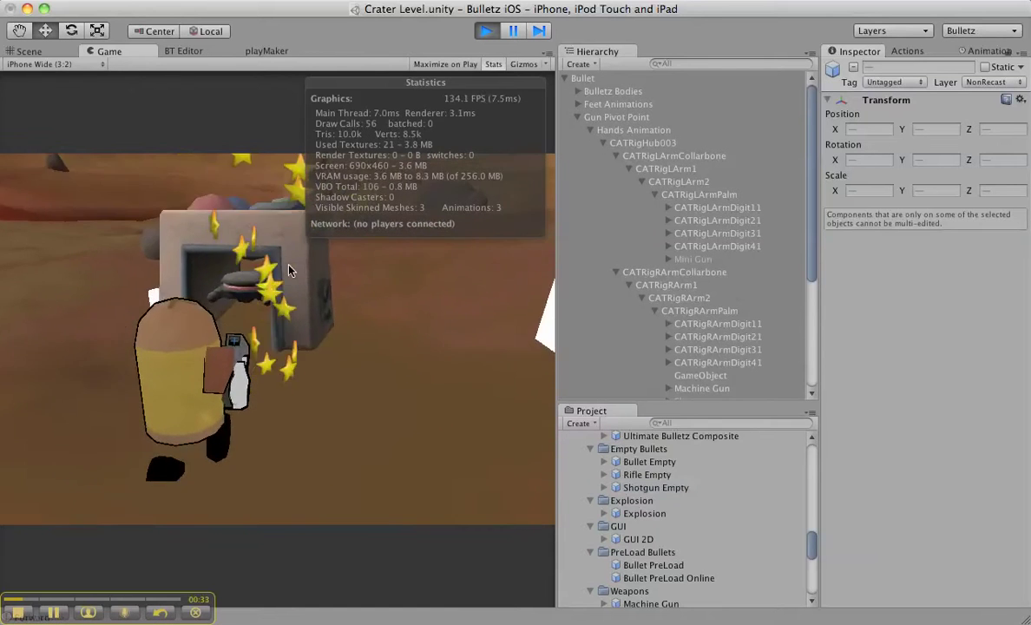
Play the level in a maximized Game view, then pause and restore the editor layout.
{"action": "key", "text": "shift+space"}
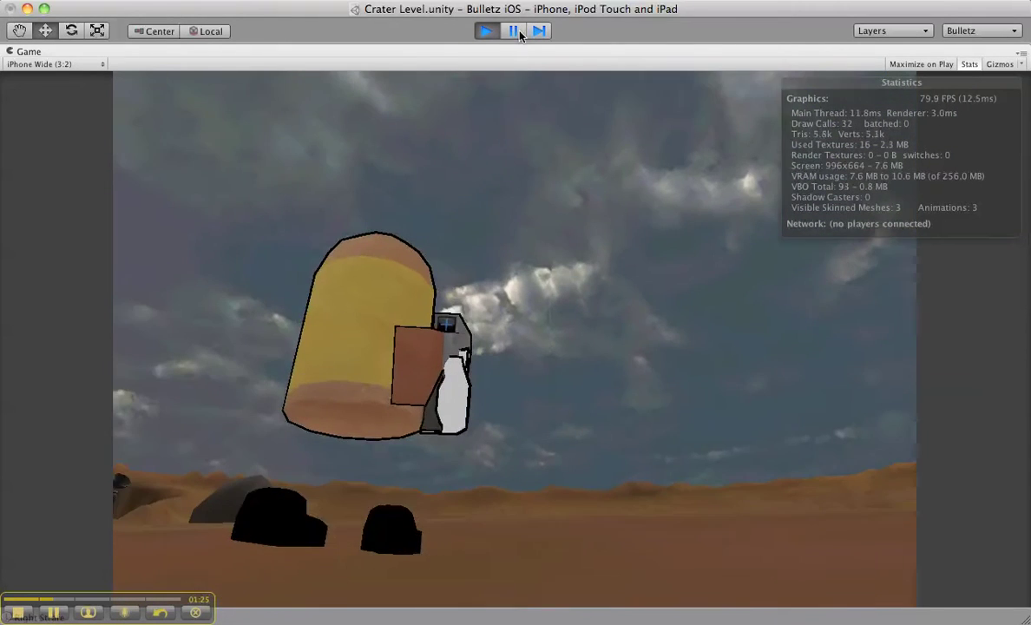
{"action": "left_click", "coordinate": [517, 32]}
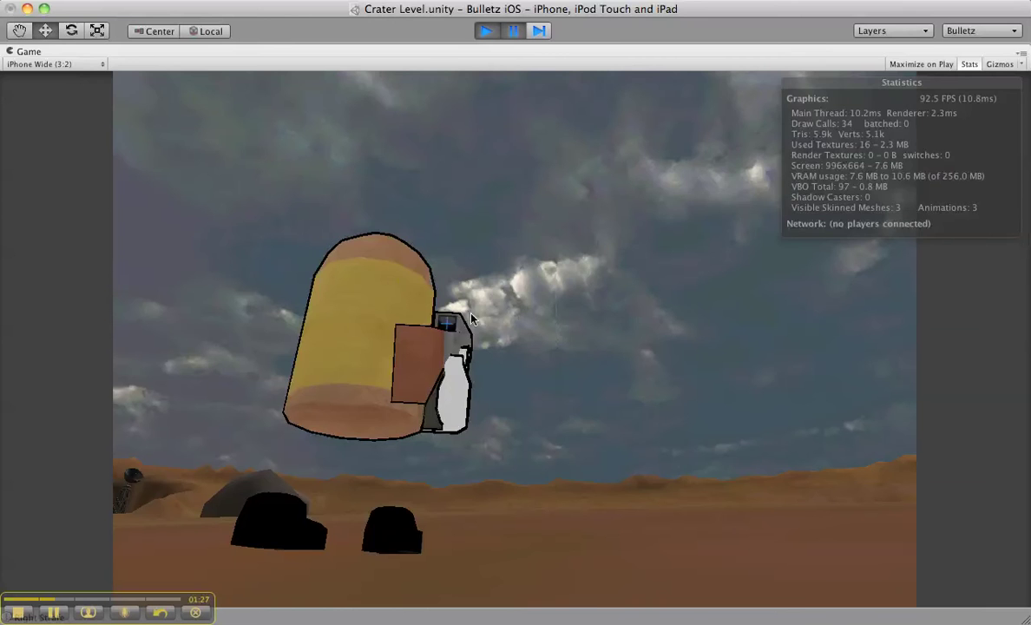
{"action": "key", "text": "ctrl+1"}
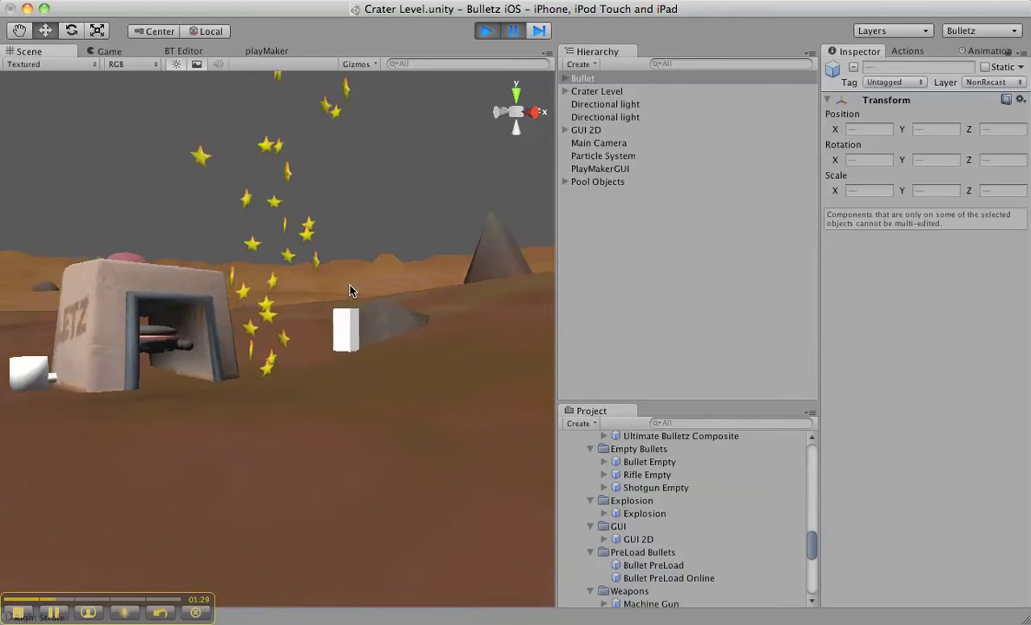
{"action": "scroll", "coordinate": [350, 291], "scroll_direction": "down", "scroll_amount": 5}
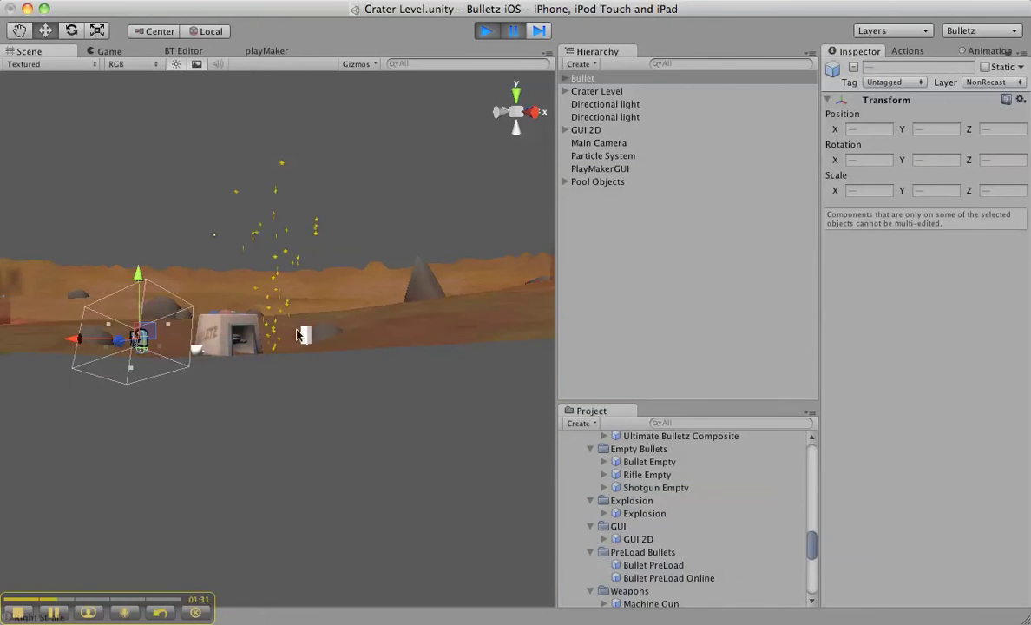
Frame, zoom and orbit closely around the Bullet character, then stop Play mode.
{"action": "key", "text": "f"}
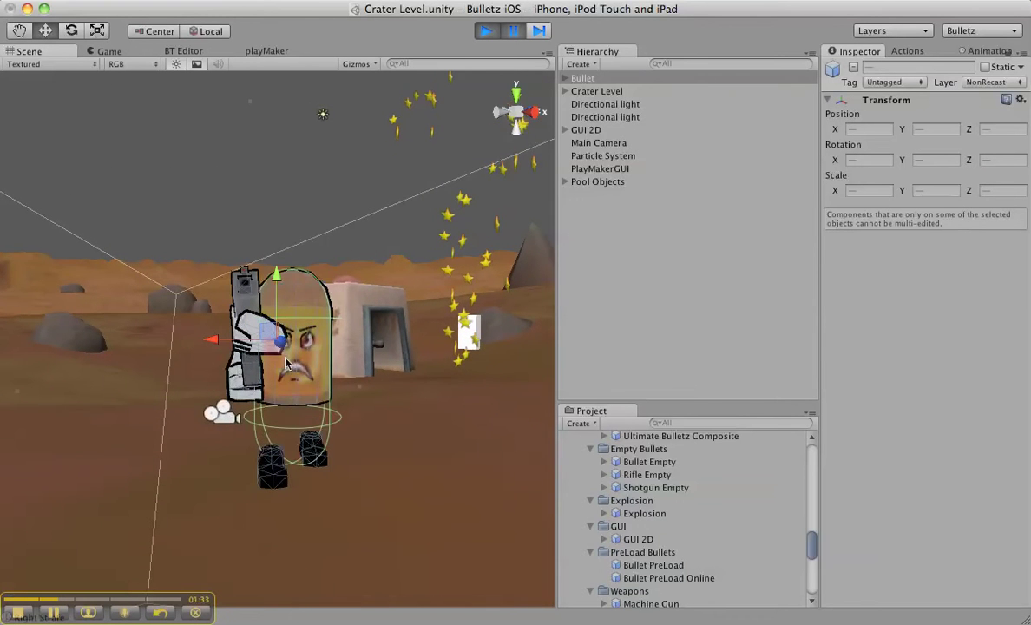
{"action": "left_click_drag", "start_coordinate": [268, 341], "coordinate": [147, 417], "text": "alt"}
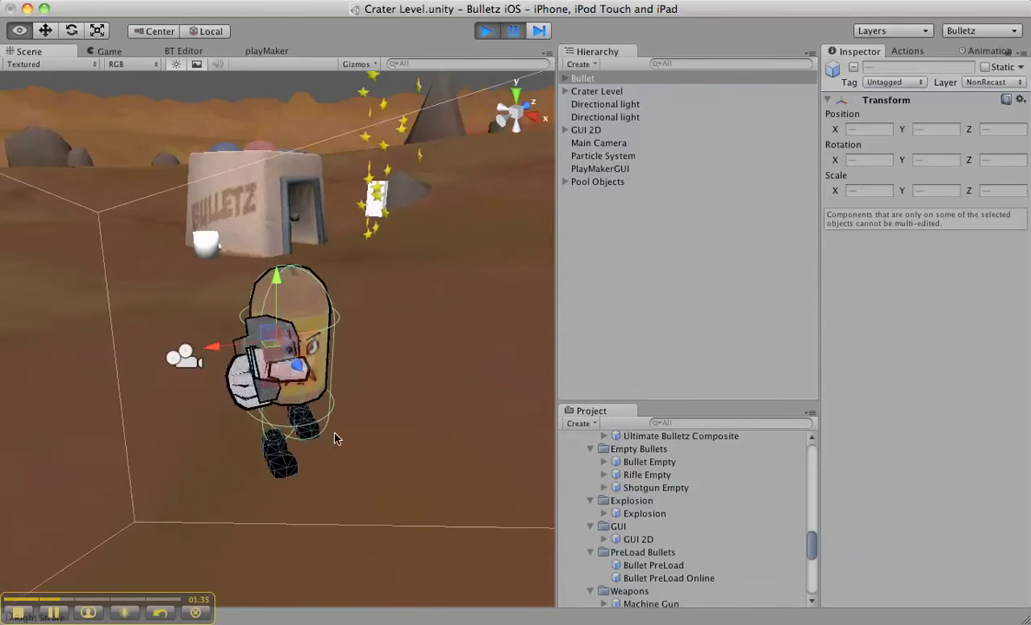
{"action": "right_click_drag", "start_coordinate": [146, 416], "coordinate": [338, 351], "text": "alt"}
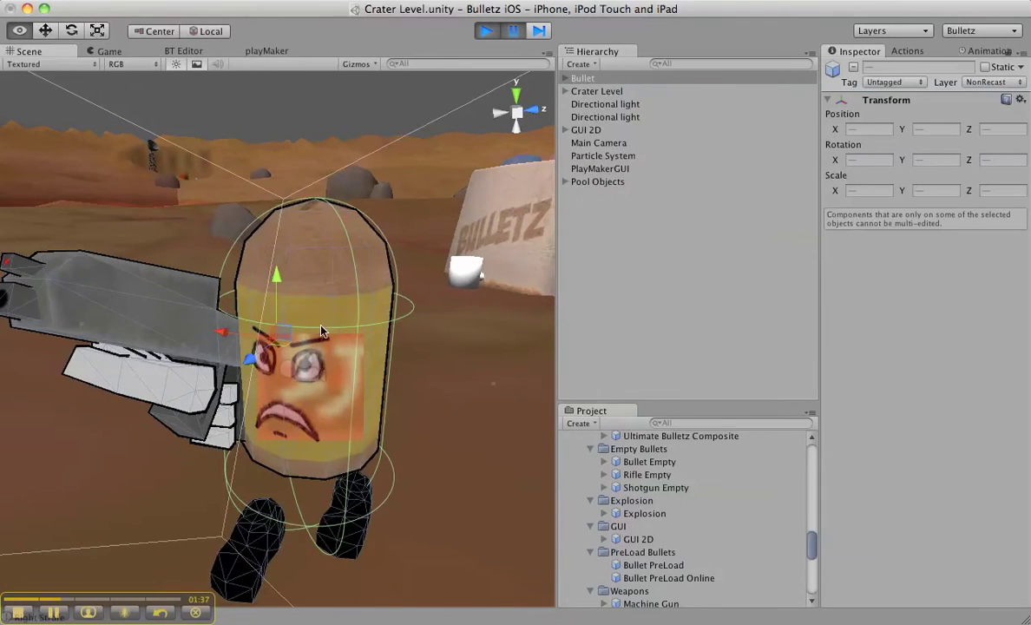
{"action": "left_click_drag", "start_coordinate": [306, 388], "coordinate": [371, 371], "text": "alt"}
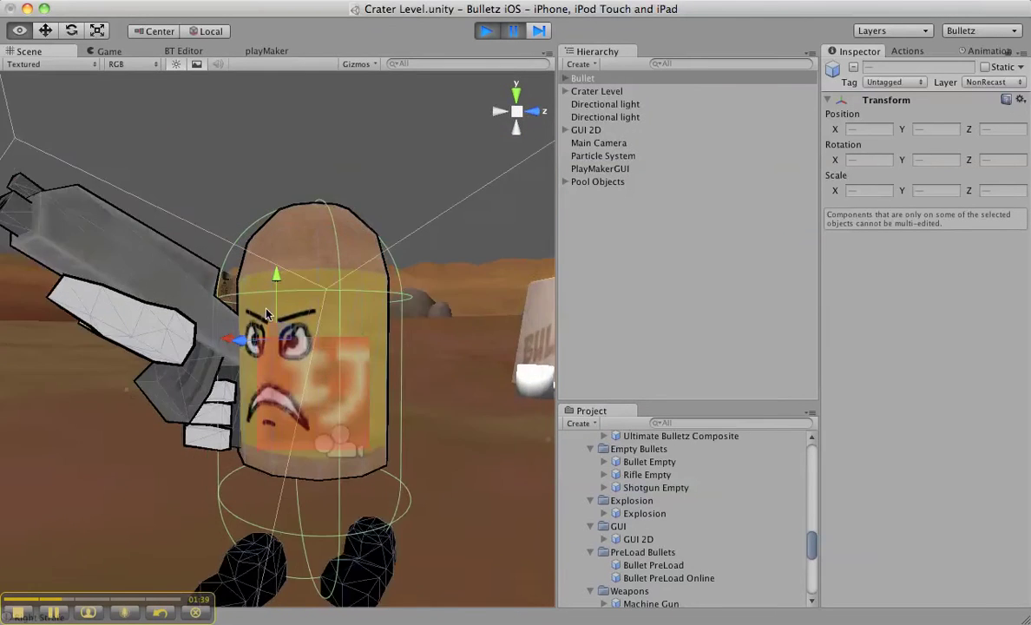
{"action": "scroll", "coordinate": [371, 371], "scroll_direction": "down", "scroll_amount": 5}
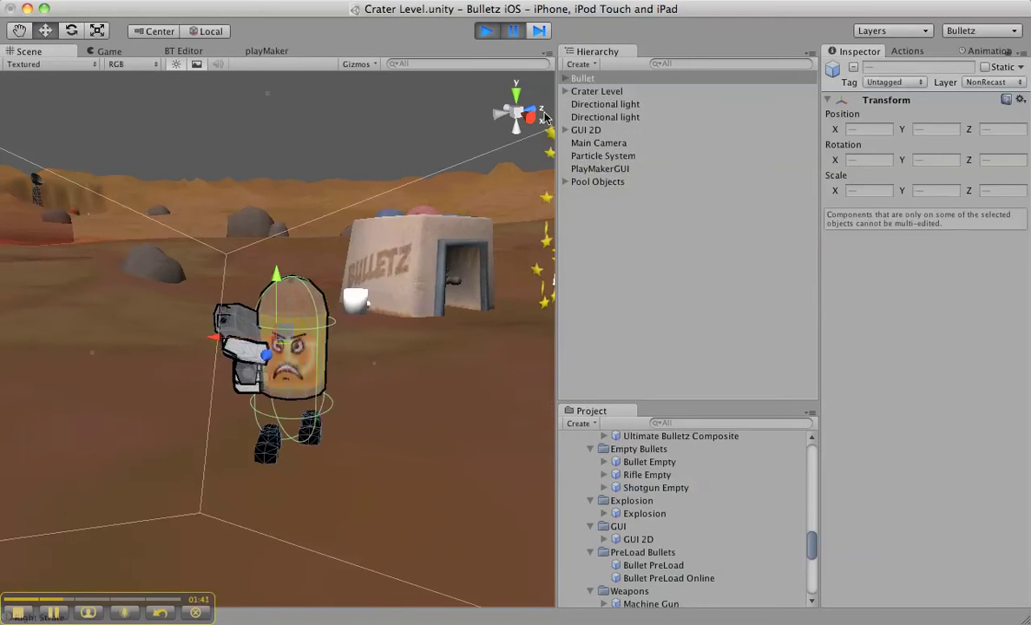
{"action": "left_click", "coordinate": [487, 32]}
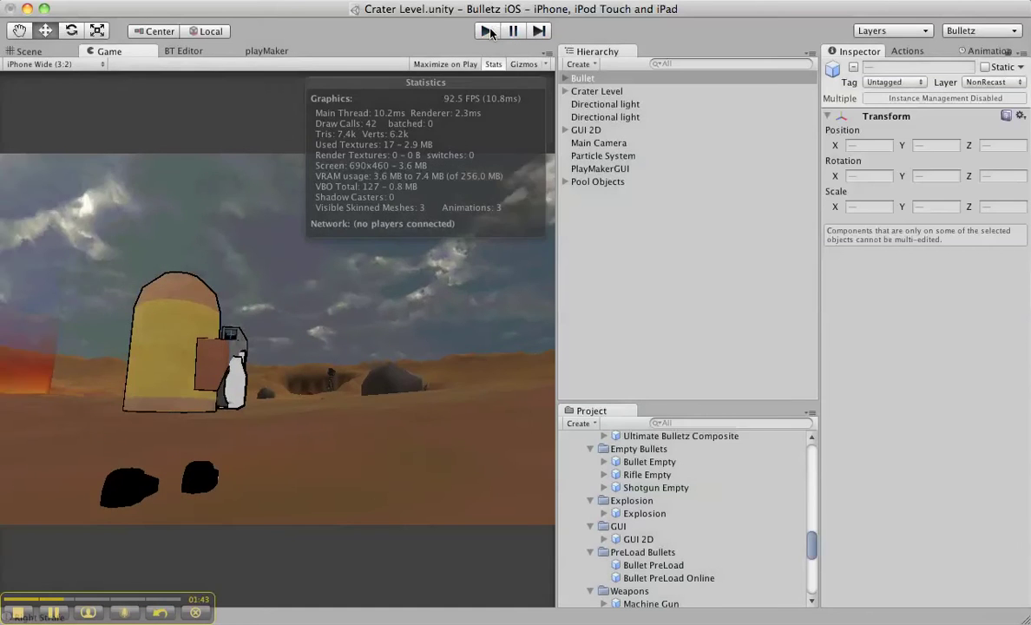
Collapse Bullet, open its PlayMaker graph and select the Take Down All Variables state.
{"action": "left_click", "coordinate": [565, 79]}
{"action": "left_click", "coordinate": [107, 53]}
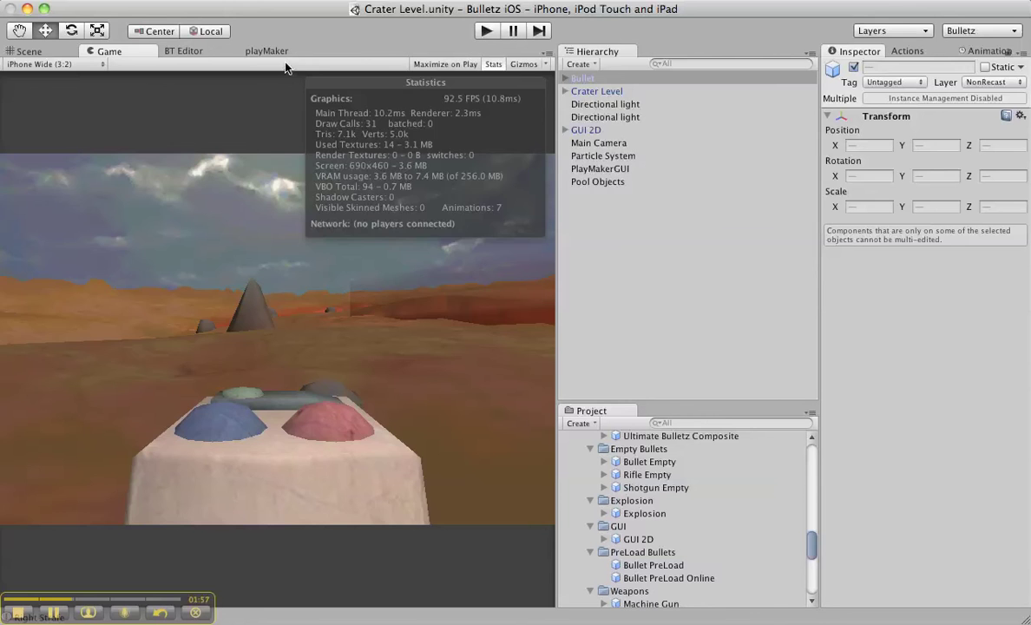
{"action": "left_click", "coordinate": [265, 49]}
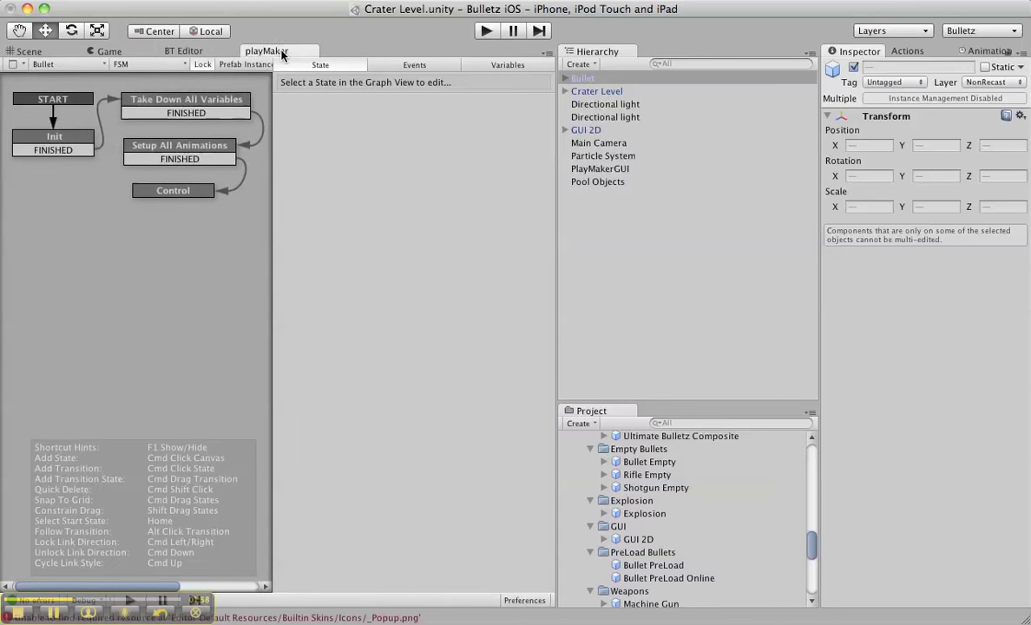
{"action": "left_click", "coordinate": [181, 104]}
{"action": "scroll", "coordinate": [344, 278], "scroll_direction": "down", "scroll_amount": 10}
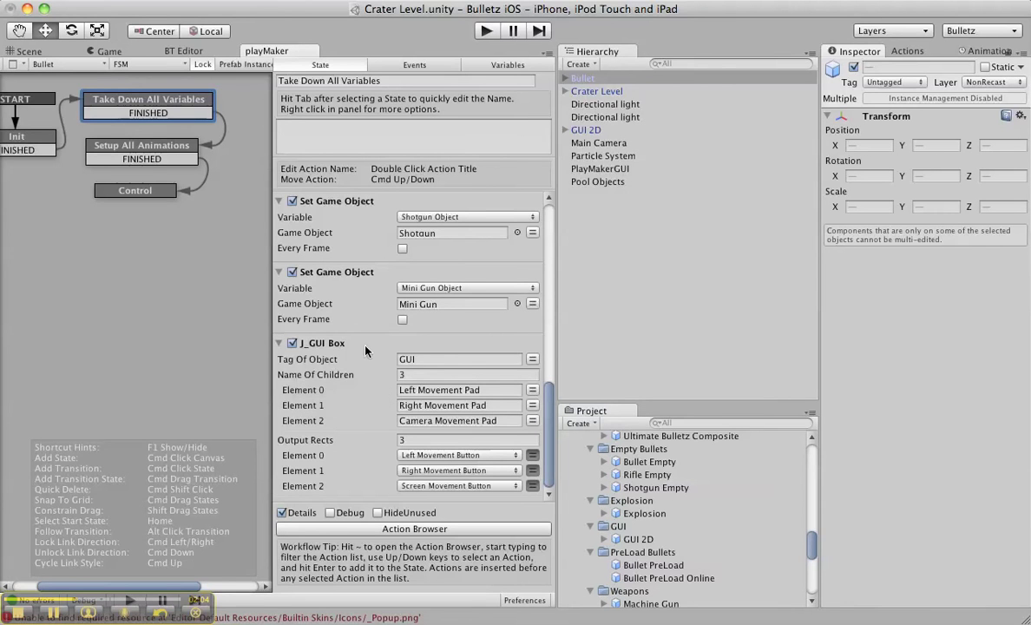
Select the J_GUI Box action and inspect GUI 2D's Camera Movement Pad GUITexture, then show the Game view.
{"action": "left_click", "coordinate": [334, 344]}
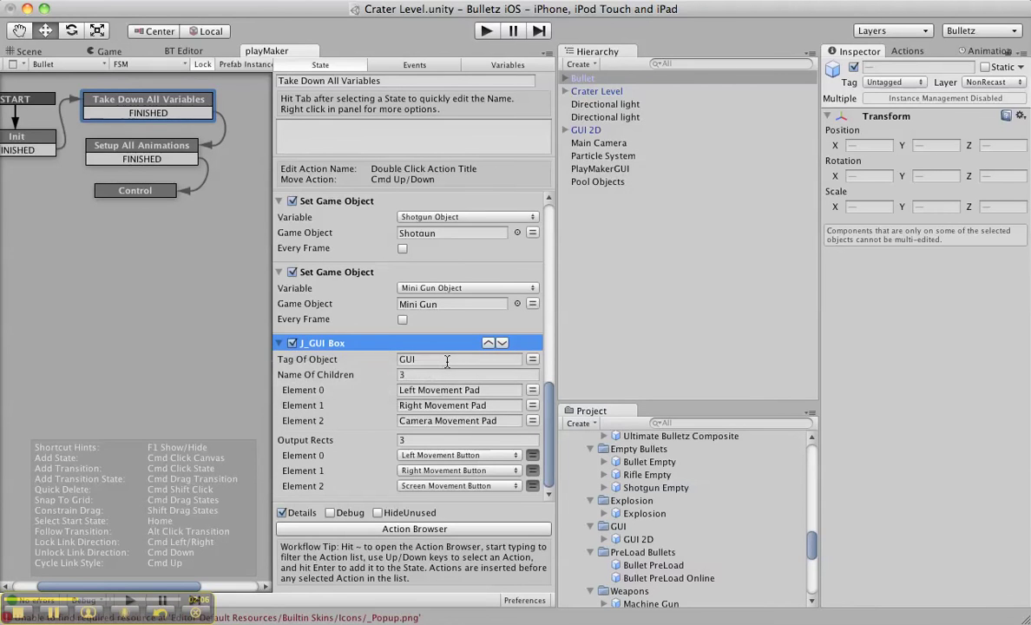
{"action": "left_click", "coordinate": [565, 130]}
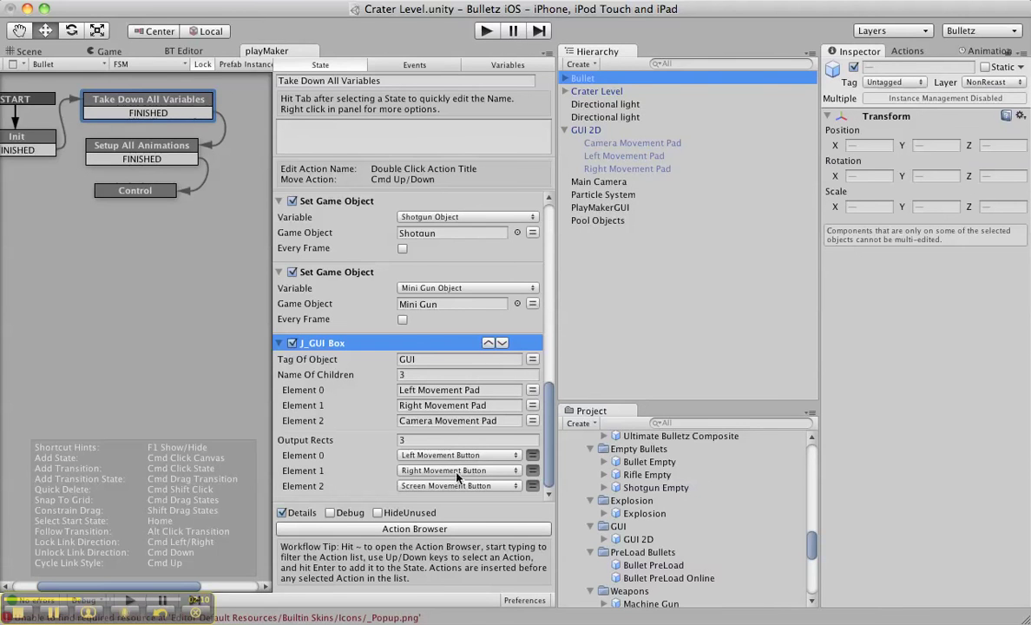
{"action": "left_click", "coordinate": [729, 144]}
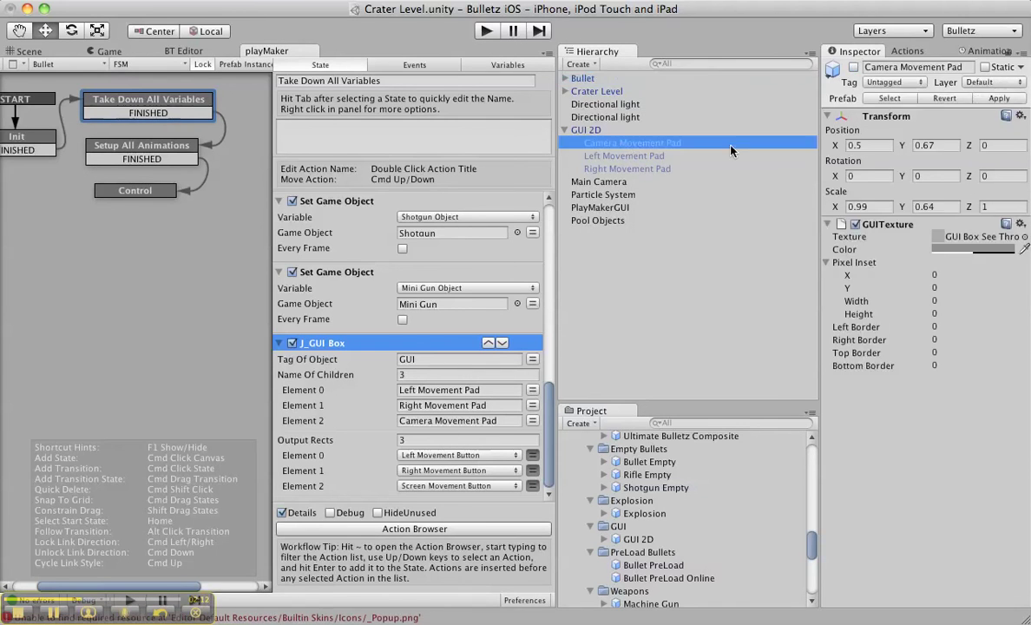
{"action": "left_click", "coordinate": [879, 223]}
{"action": "left_click", "coordinate": [879, 223]}
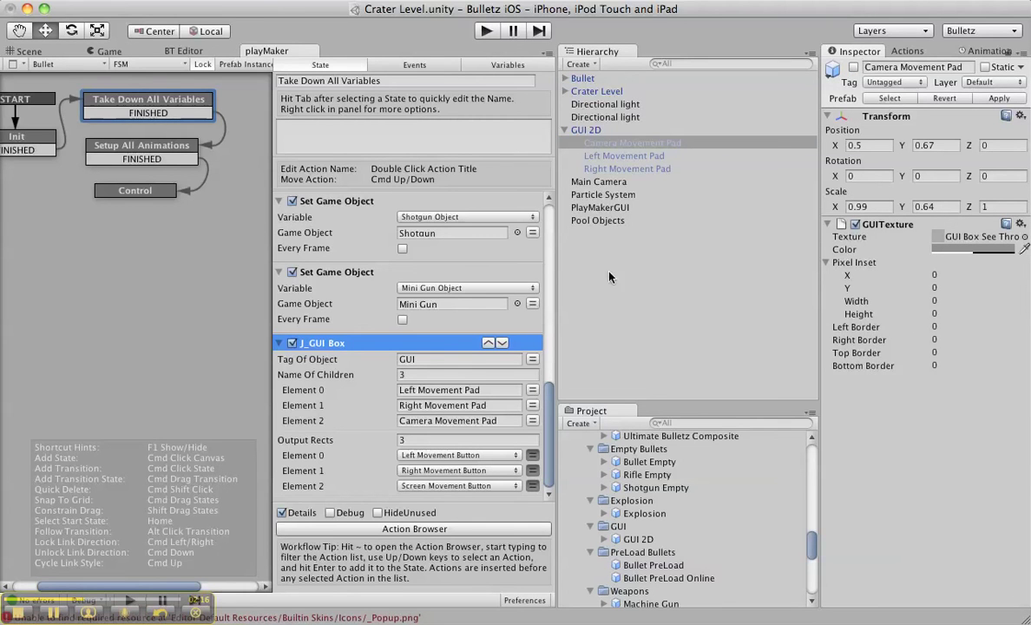
{"action": "left_click", "coordinate": [107, 51]}
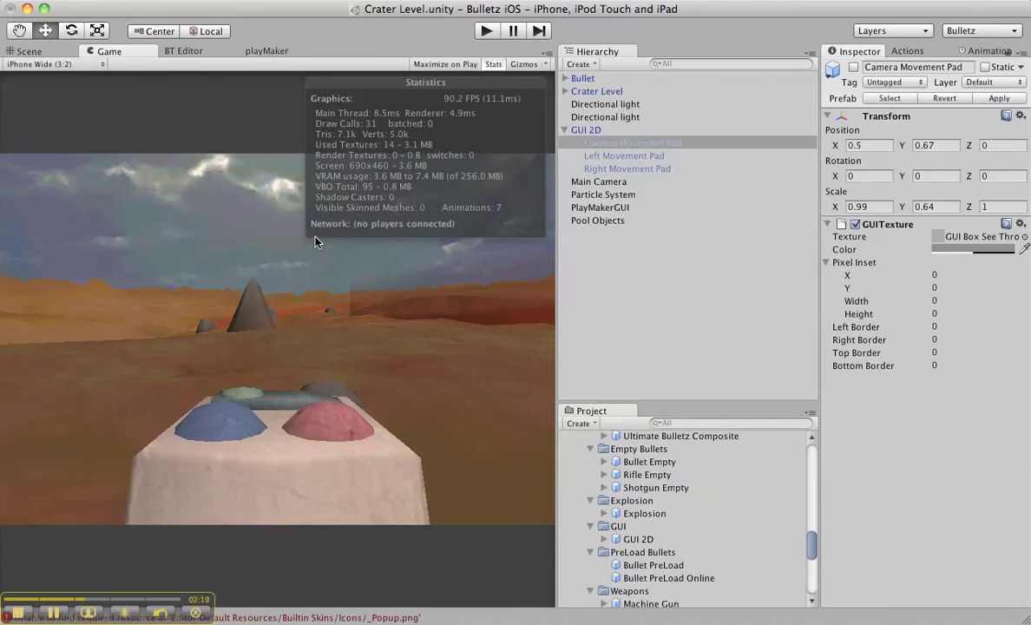
{"action": "left_click", "coordinate": [853, 67]}
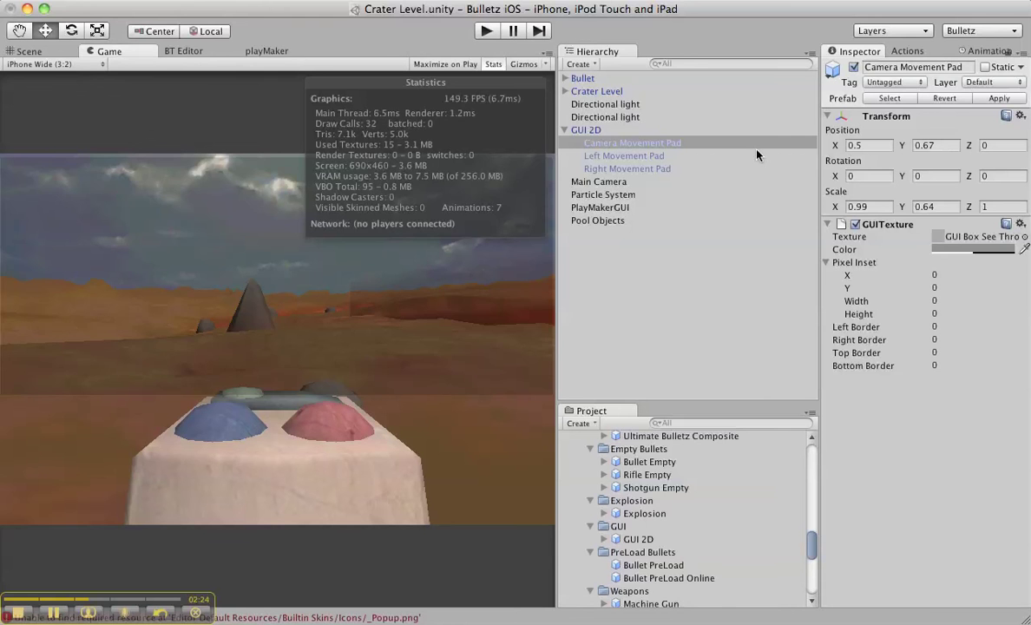
{"action": "left_click", "coordinate": [854, 67]}
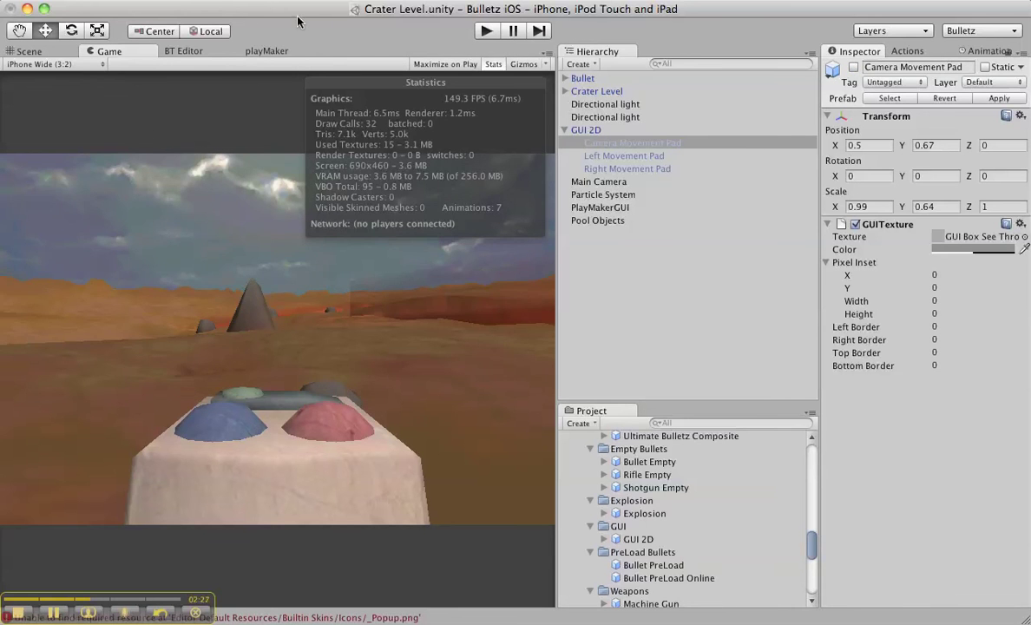
{"action": "left_click", "coordinate": [259, 52]}
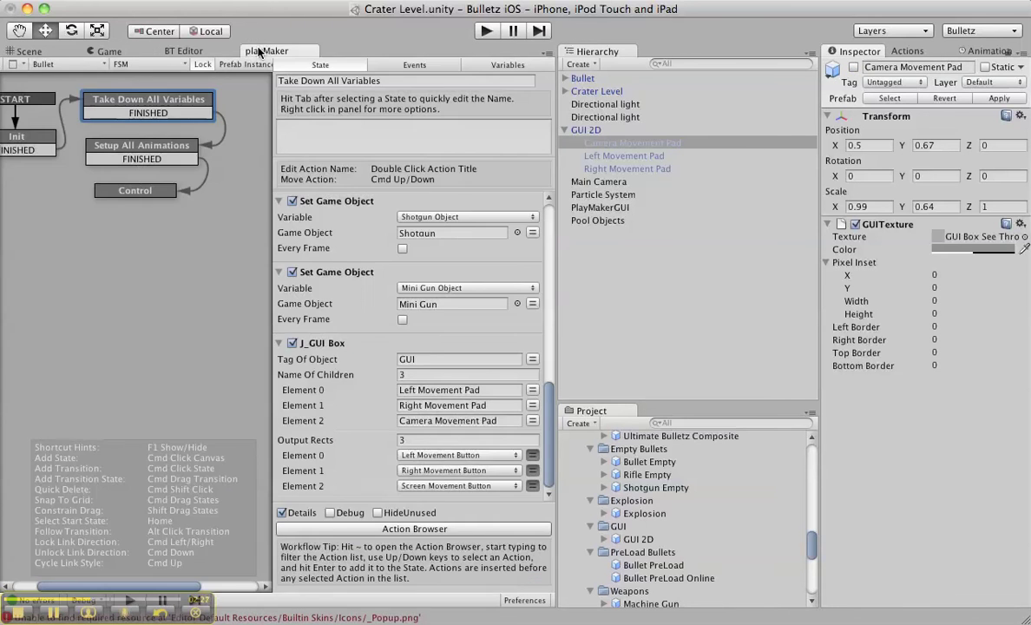
Point out the J_GUI Box action, review the Control state's actions, then show the Scene view.
{"action": "left_click", "coordinate": [335, 344]}
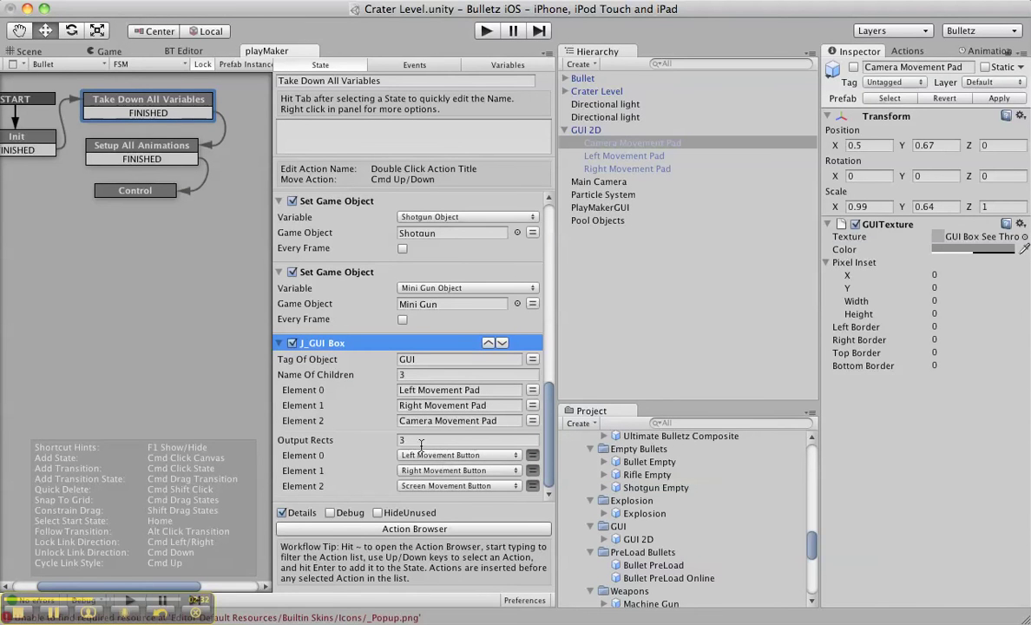
{"action": "left_click", "coordinate": [138, 193]}
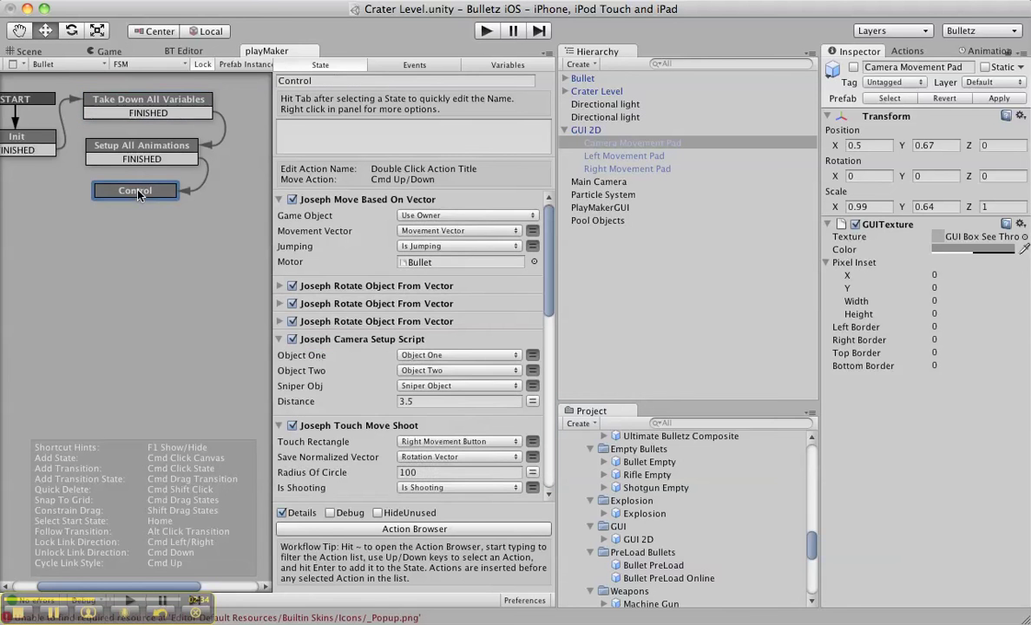
{"action": "scroll", "coordinate": [386, 378], "scroll_direction": "down", "scroll_amount": 5}
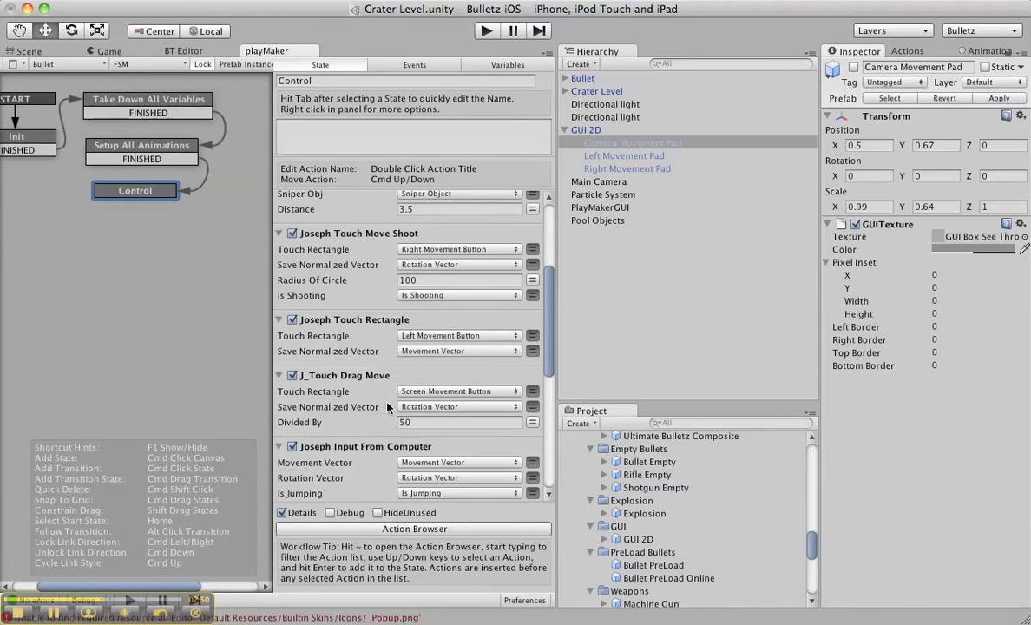
{"action": "scroll", "coordinate": [390, 439], "scroll_direction": "down", "scroll_amount": 3}
{"action": "scroll", "coordinate": [386, 407], "scroll_direction": "down", "scroll_amount": 2}
{"action": "scroll", "coordinate": [387, 408], "scroll_direction": "down", "scroll_amount": 1}
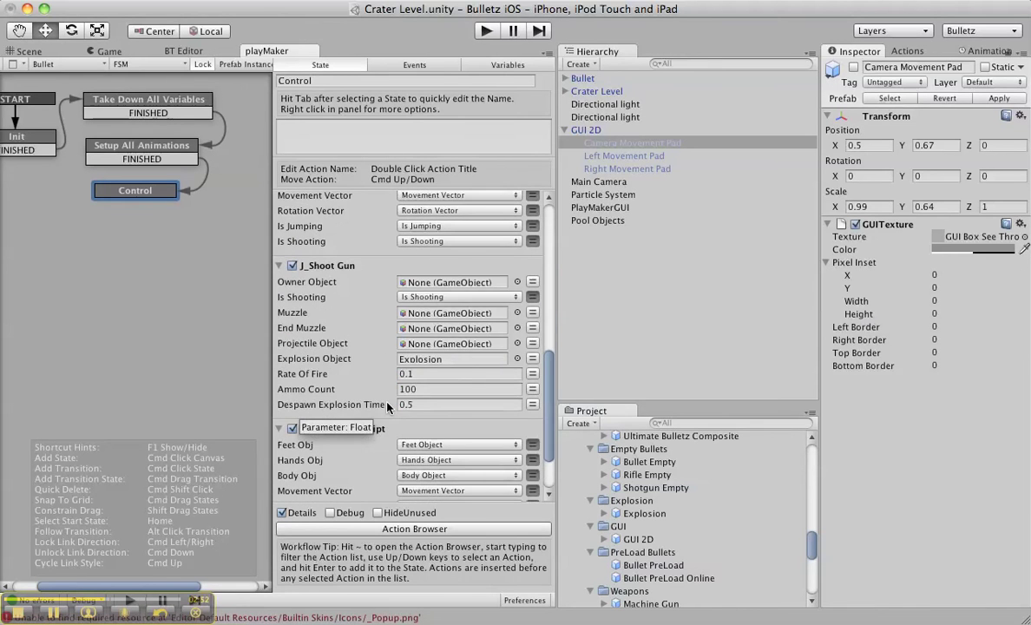
{"action": "scroll", "coordinate": [387, 408], "scroll_direction": "down", "scroll_amount": 4}
{"action": "scroll", "coordinate": [387, 407], "scroll_direction": "up", "scroll_amount": 2}
{"action": "scroll", "coordinate": [387, 408], "scroll_direction": "up", "scroll_amount": 1}
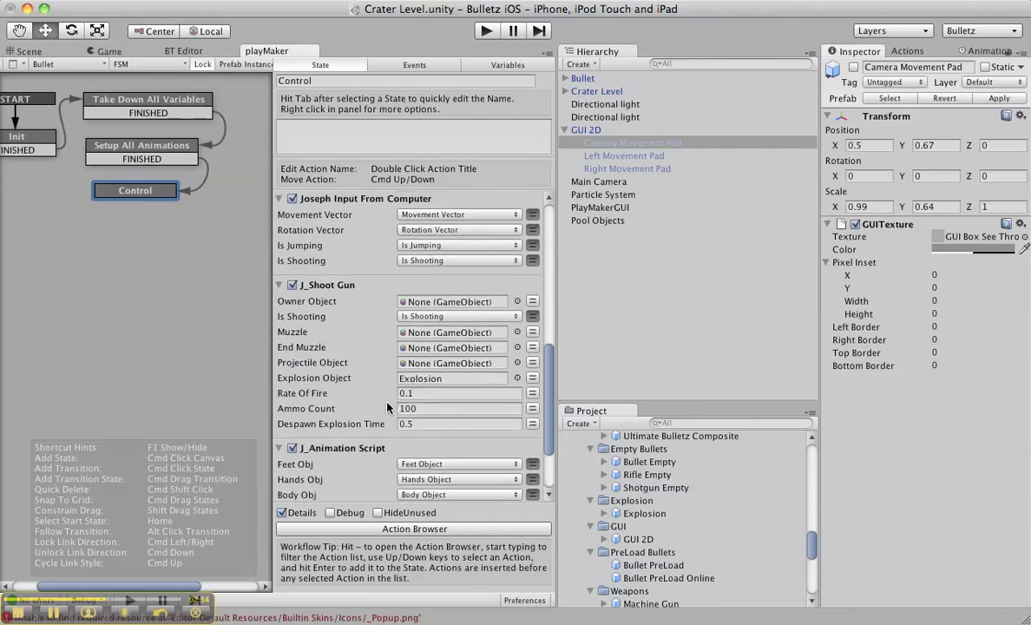
{"action": "scroll", "coordinate": [387, 408], "scroll_direction": "down", "scroll_amount": 3}
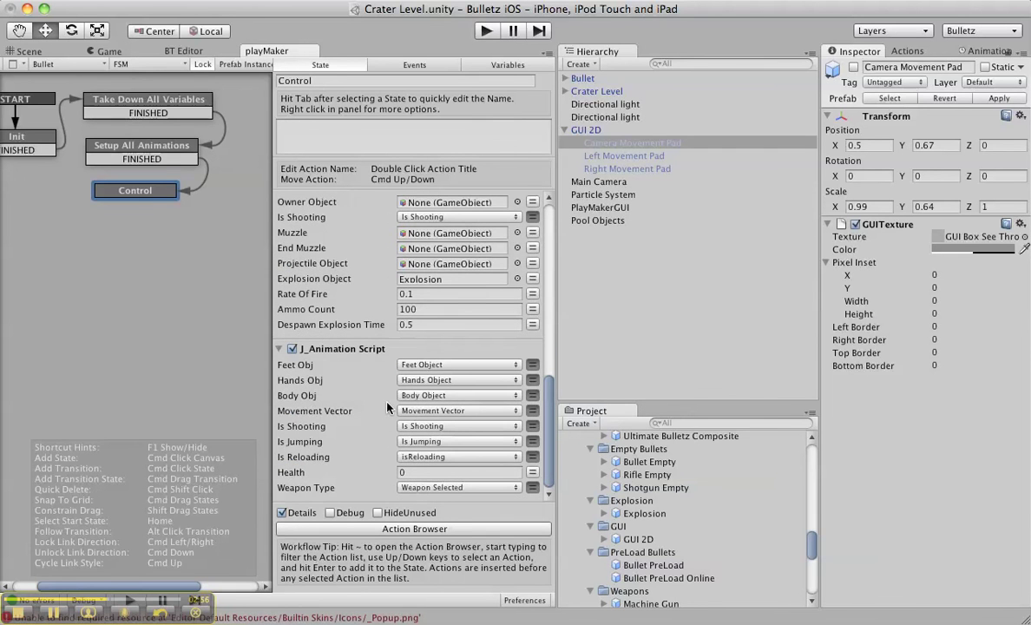
{"action": "scroll", "coordinate": [425, 220], "scroll_direction": "up", "scroll_amount": 3}
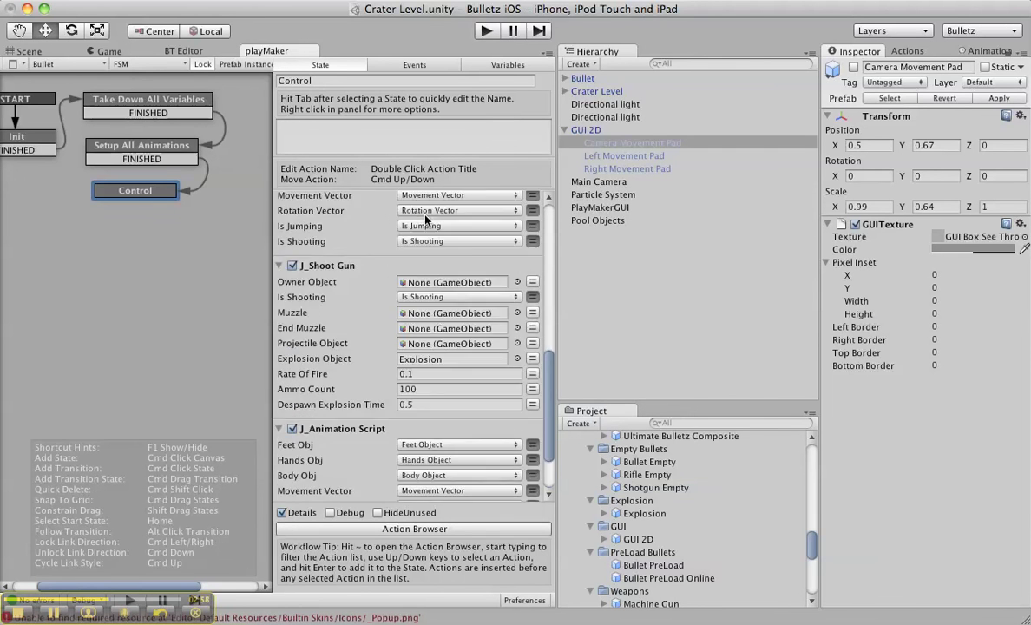
{"action": "scroll", "coordinate": [412, 219], "scroll_direction": "up", "scroll_amount": 3}
{"action": "scroll", "coordinate": [401, 217], "scroll_direction": "up", "scroll_amount": 2}
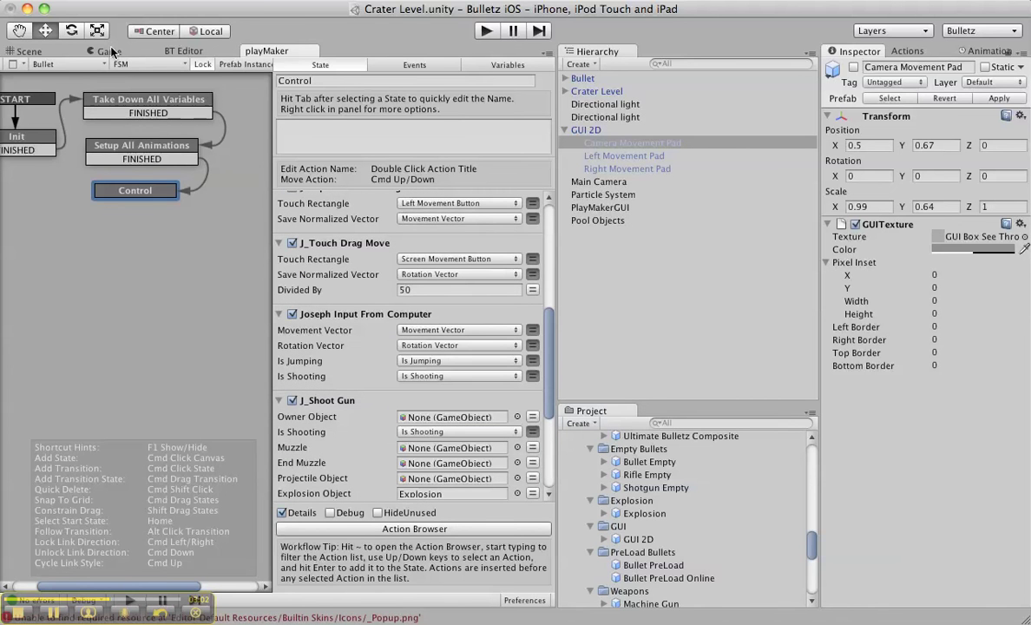
{"action": "left_click", "coordinate": [28, 51]}
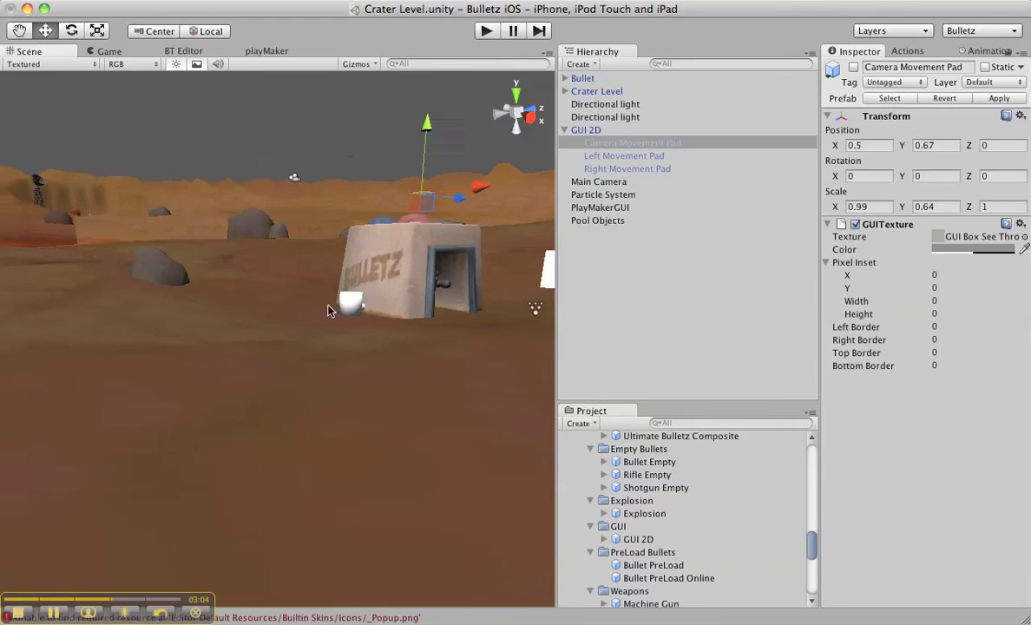
Frame and orbit around the Bullet character, then select its Mini Gun mesh.
{"action": "left_click", "coordinate": [583, 78]}
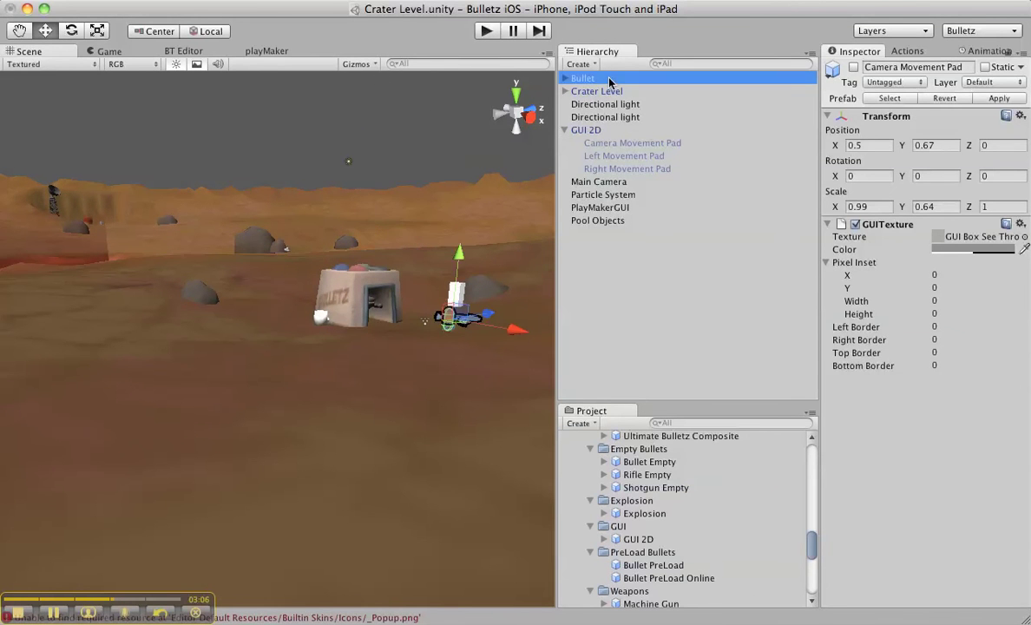
{"action": "key", "text": "f"}
{"action": "left_click_drag", "start_coordinate": [423, 288], "coordinate": [320, 327], "text": "alt"}
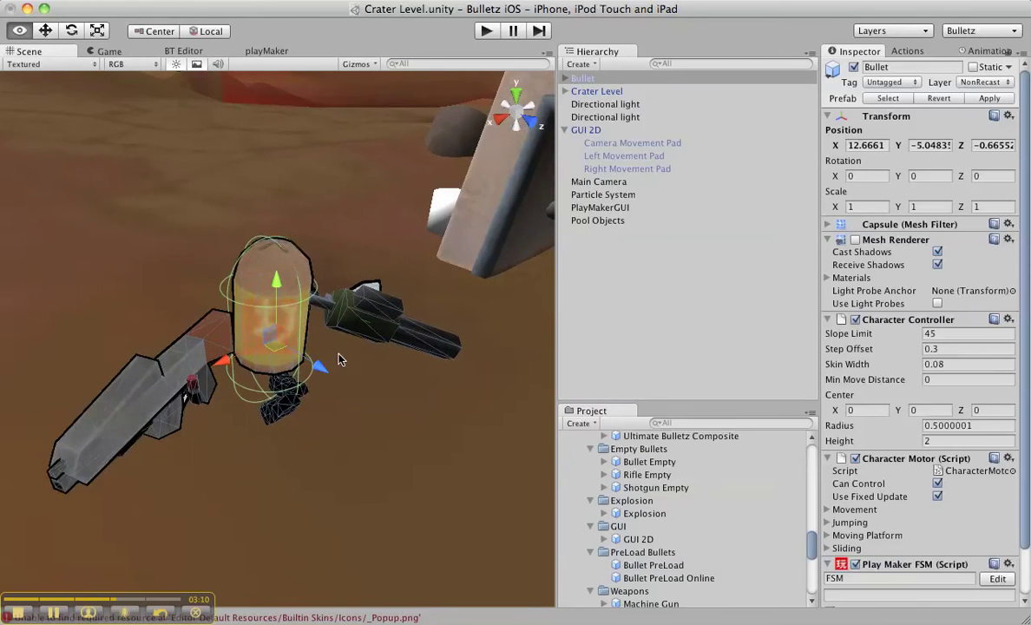
{"action": "mouse_move", "coordinate": [320, 327]}
{"action": "left_mouse_down", "text": "alt"}
{"action": "mouse_move", "coordinate": [133, 278]}
{"action": "mouse_move", "coordinate": [481, 330]}
{"action": "left_mouse_up", "text": "alt"}
{"action": "scroll", "coordinate": [133, 277], "scroll_direction": "up", "scroll_amount": 3}
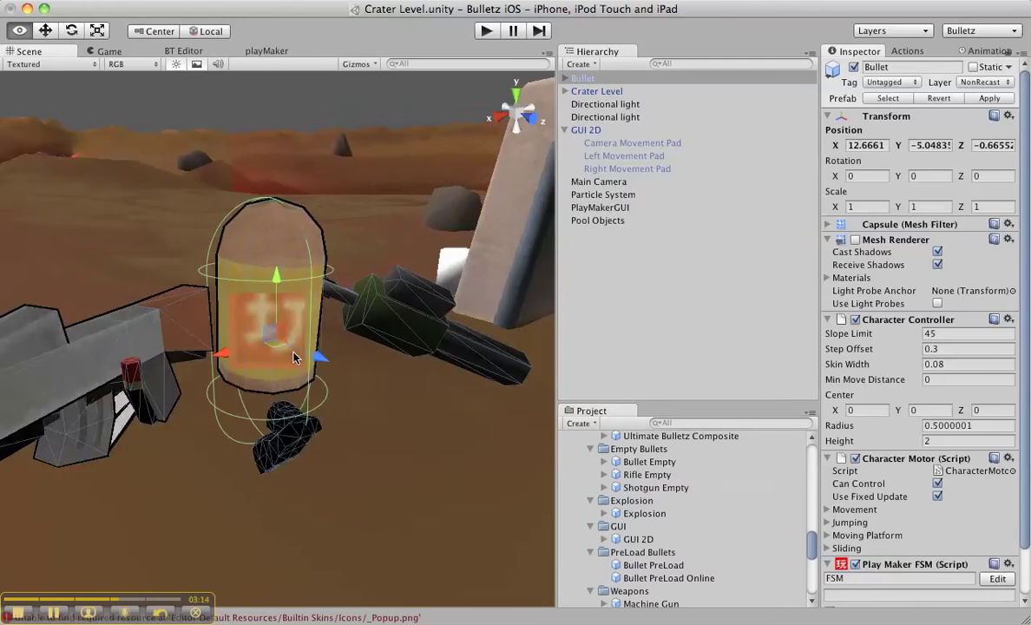
{"action": "mouse_move", "coordinate": [481, 331]}
{"action": "left_mouse_down", "text": "alt"}
{"action": "mouse_move", "coordinate": [84, 312]}
{"action": "mouse_move", "coordinate": [54, 278]}
{"action": "mouse_move", "coordinate": [248, 398]}
{"action": "left_mouse_up", "text": "alt"}
{"action": "left_click", "coordinate": [442, 313]}
Frame the mini gun, then select the Shotgun mesh and its parent and orbit around it.
{"action": "key", "text": "f"}
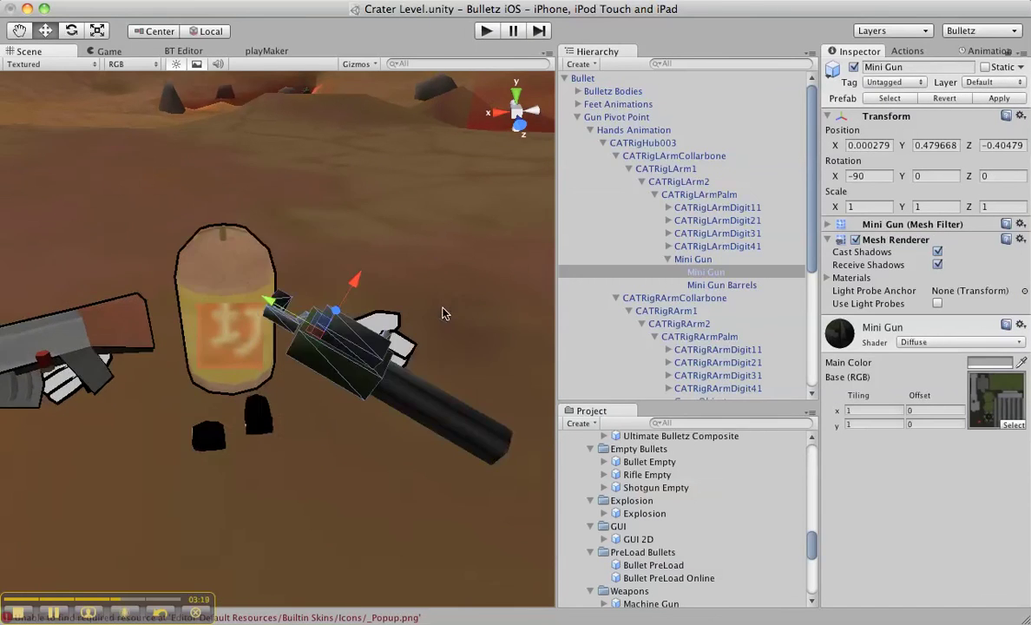
{"action": "left_click", "coordinate": [32, 347]}
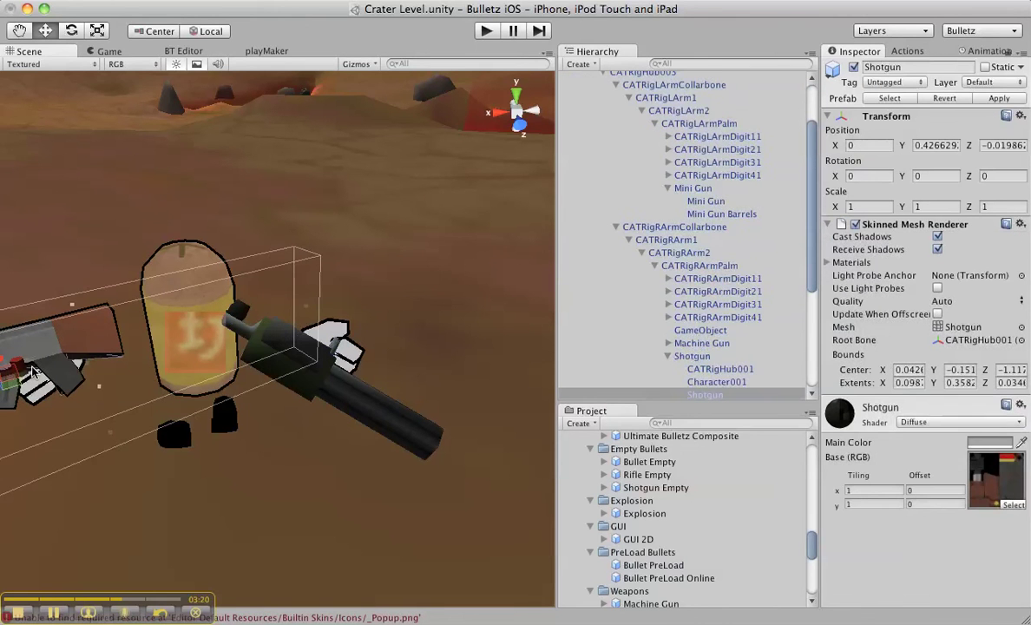
{"action": "scroll", "coordinate": [691, 323], "scroll_direction": "down", "scroll_amount": 4}
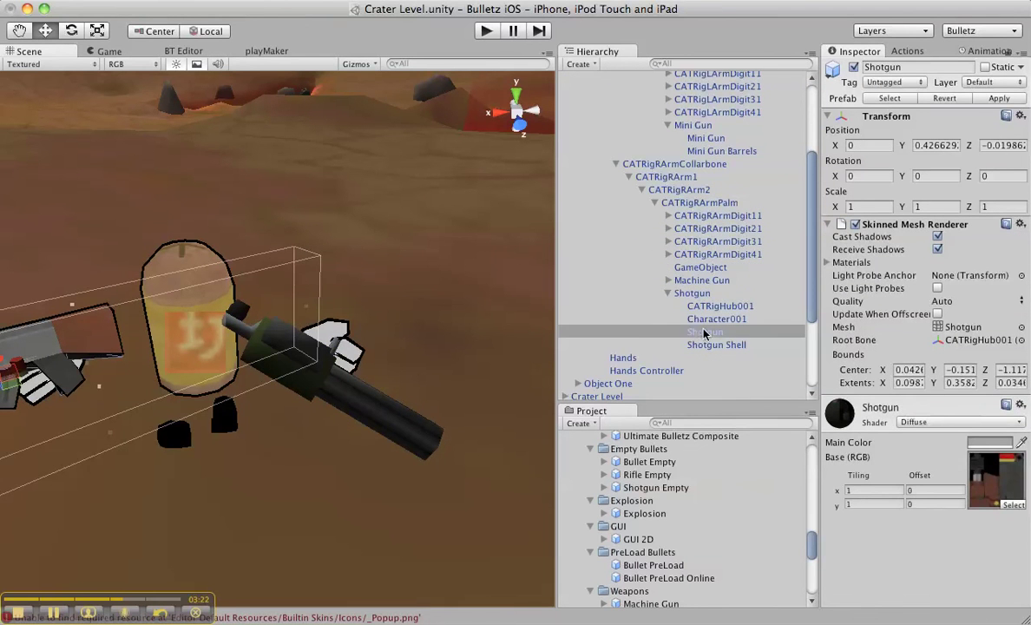
{"action": "left_click", "coordinate": [697, 295]}
{"action": "key", "text": "f"}
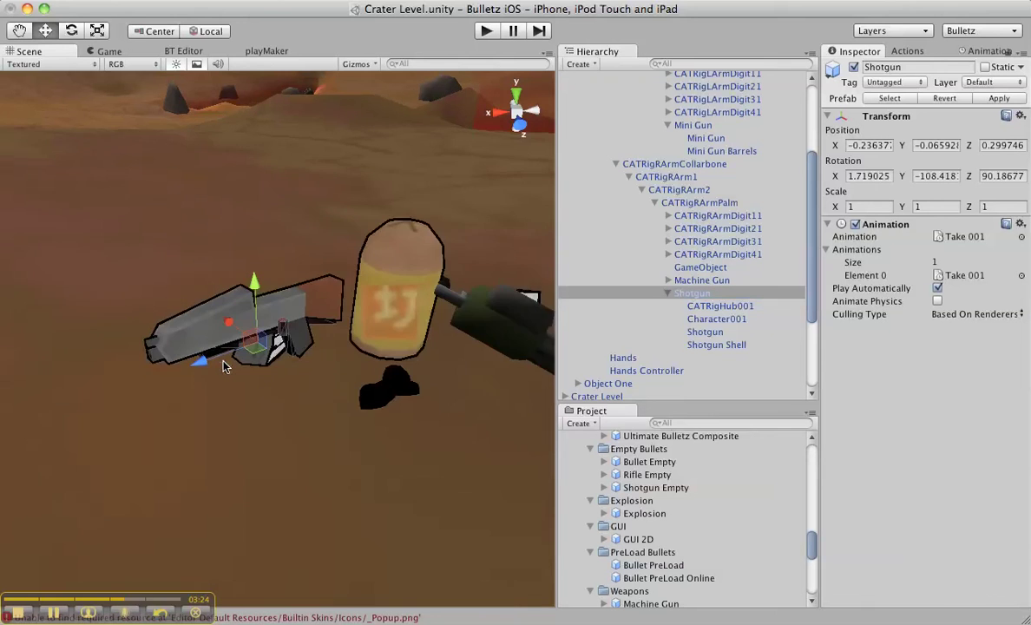
{"action": "mouse_move", "coordinate": [223, 366]}
{"action": "left_mouse_down", "text": "alt"}
{"action": "mouse_move", "coordinate": [315, 256]}
{"action": "mouse_move", "coordinate": [230, 238]}
{"action": "left_mouse_up", "text": "alt"}
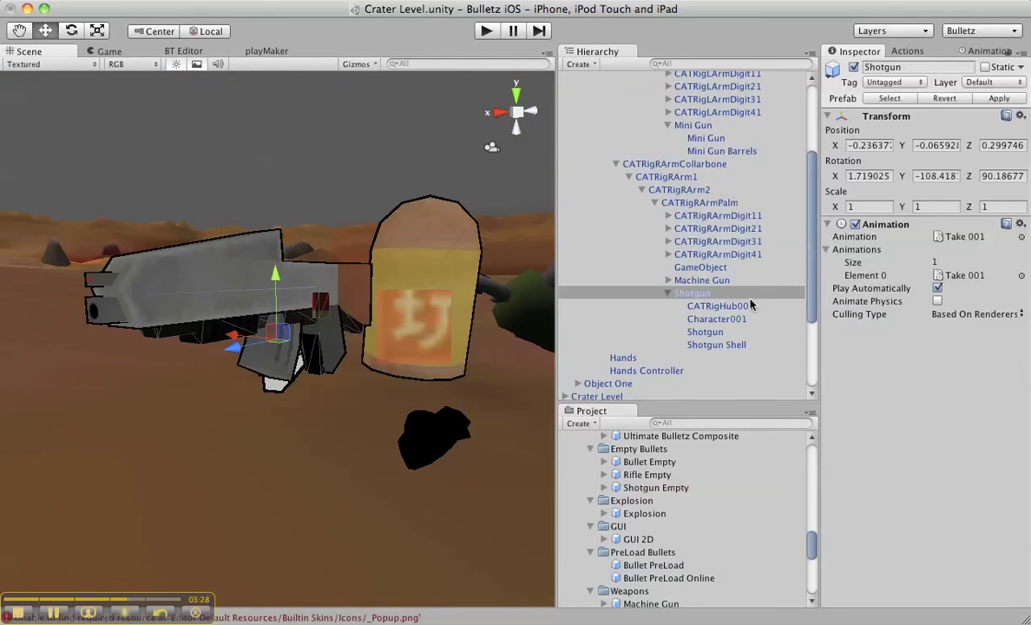
Deactivate the Machine Gun and its children, then orbit to confirm it's gone.
{"action": "left_click", "coordinate": [699, 279]}
{"action": "left_click", "coordinate": [854, 66]}
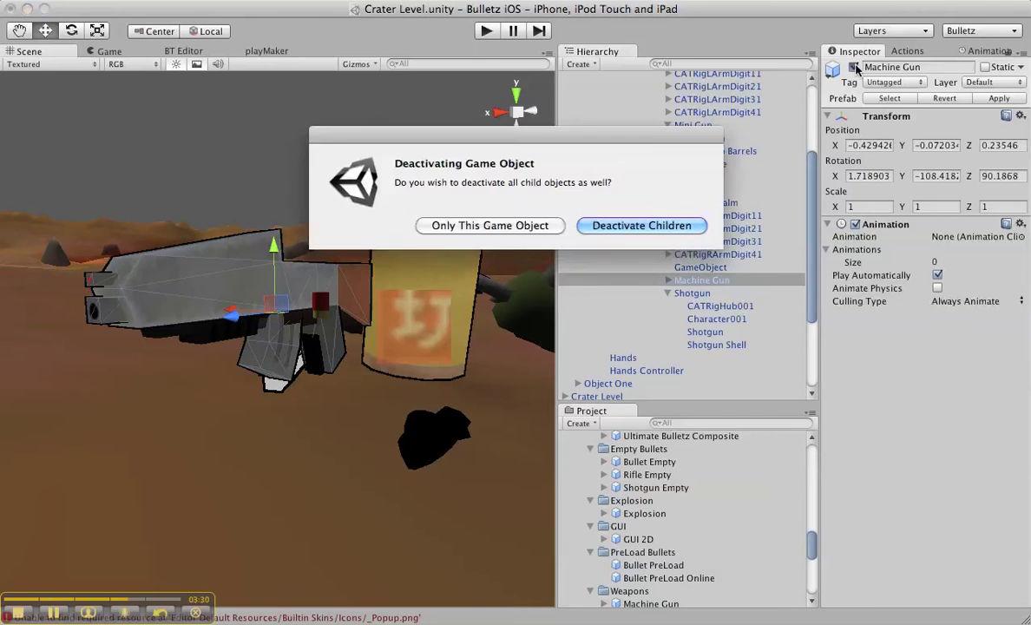
{"action": "left_click", "coordinate": [667, 222]}
{"action": "left_click_drag", "start_coordinate": [324, 290], "coordinate": [249, 334], "text": "alt"}
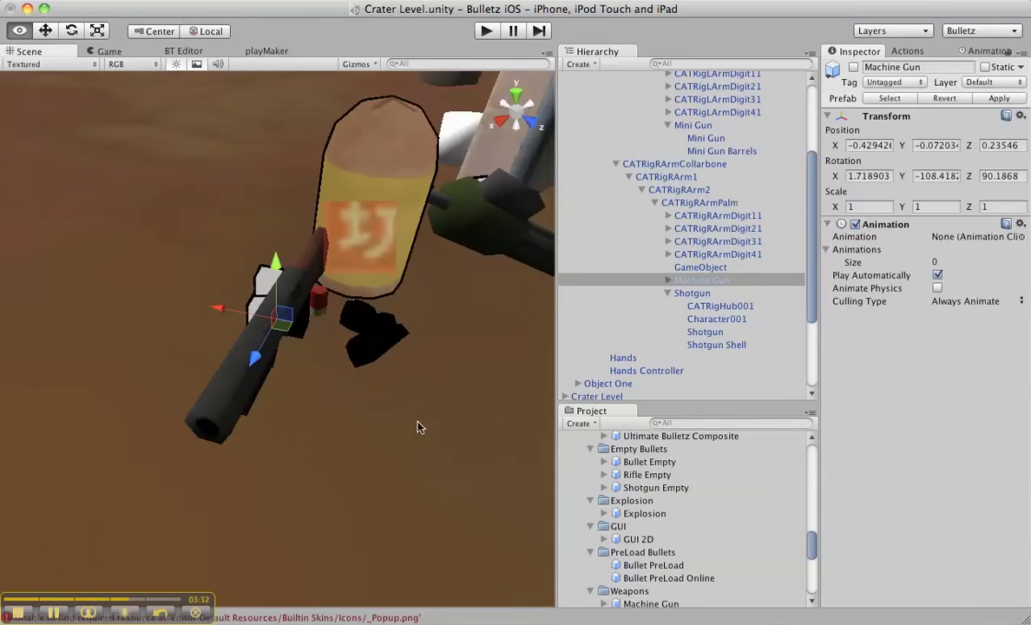
{"action": "left_click_drag", "start_coordinate": [249, 334], "coordinate": [445, 375], "text": "alt"}
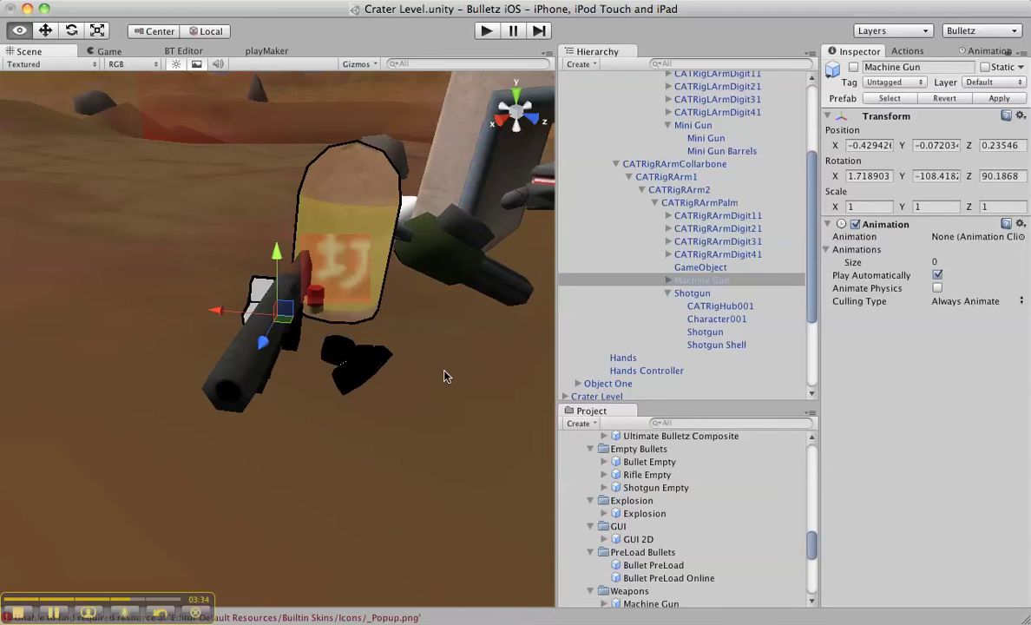